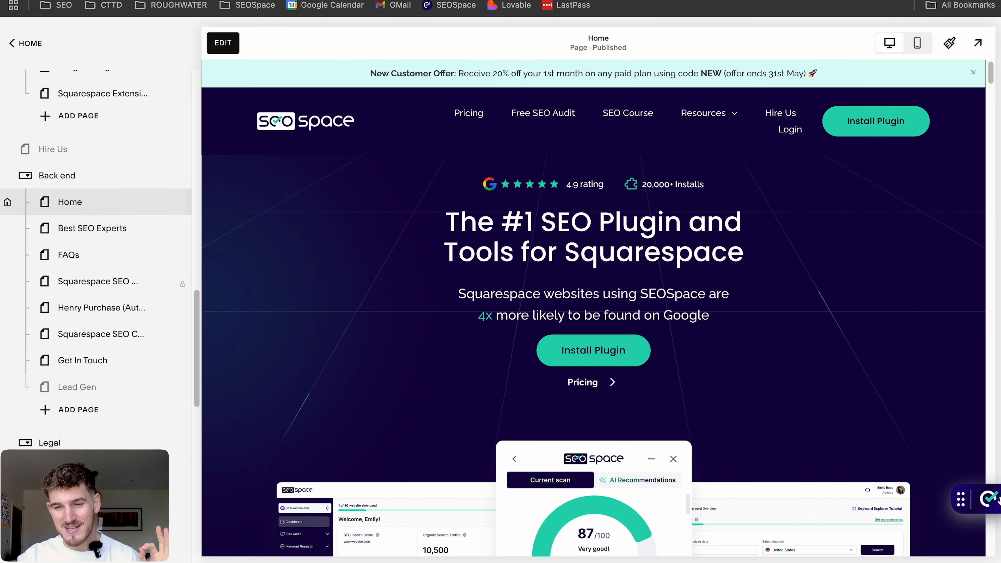
pyautogui.click(986, 495)
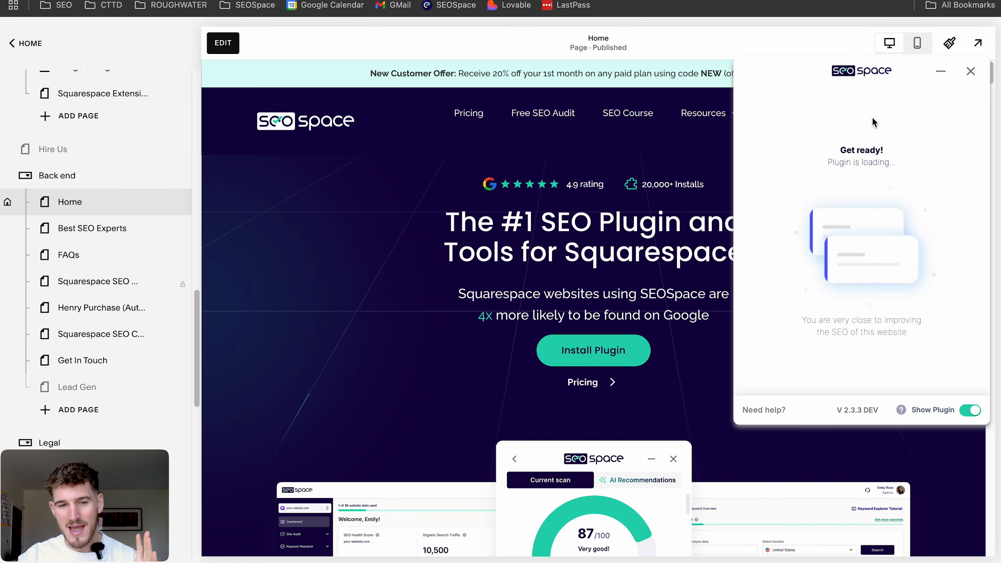
pyautogui.click(746, 69)
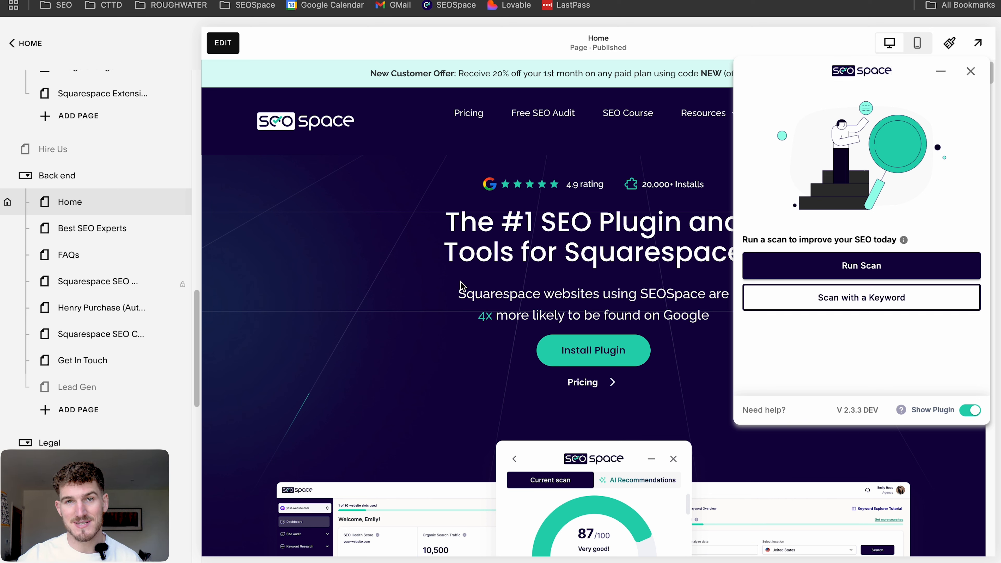
pyautogui.click(971, 71)
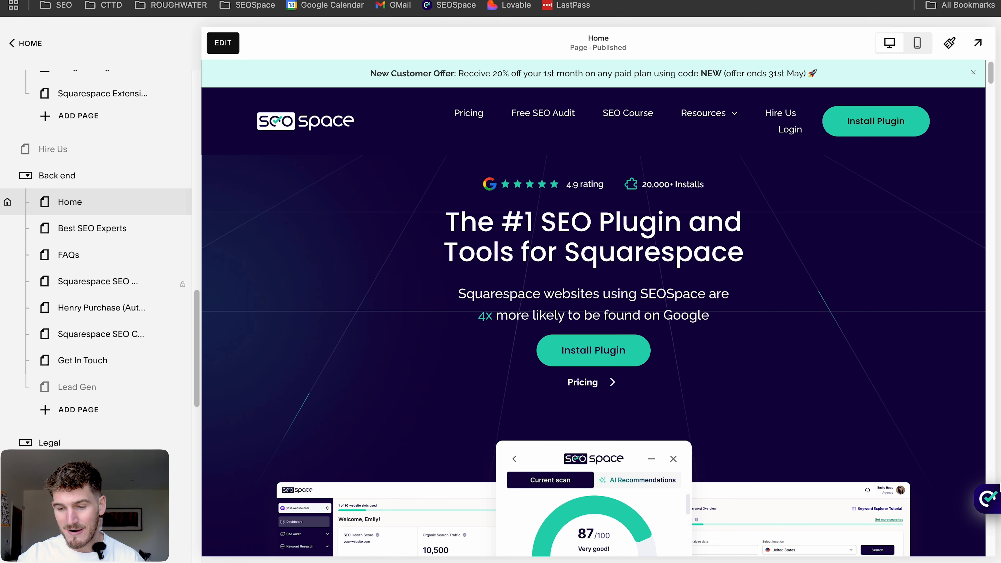
# - Open the SEOSpace plugin and run an SEO scan of the Home page without a keyword
pyautogui.click(990, 499)
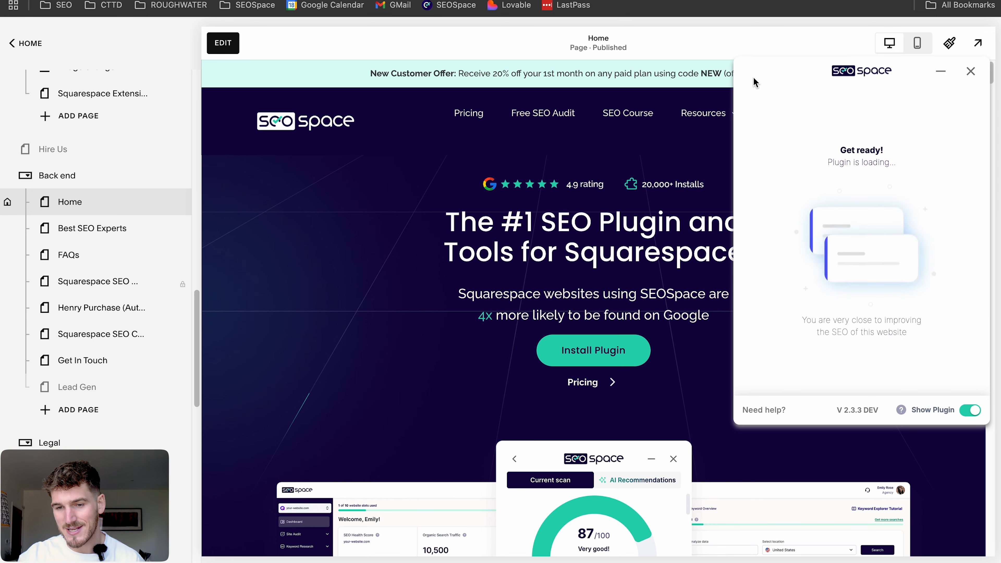
pyautogui.click(747, 72)
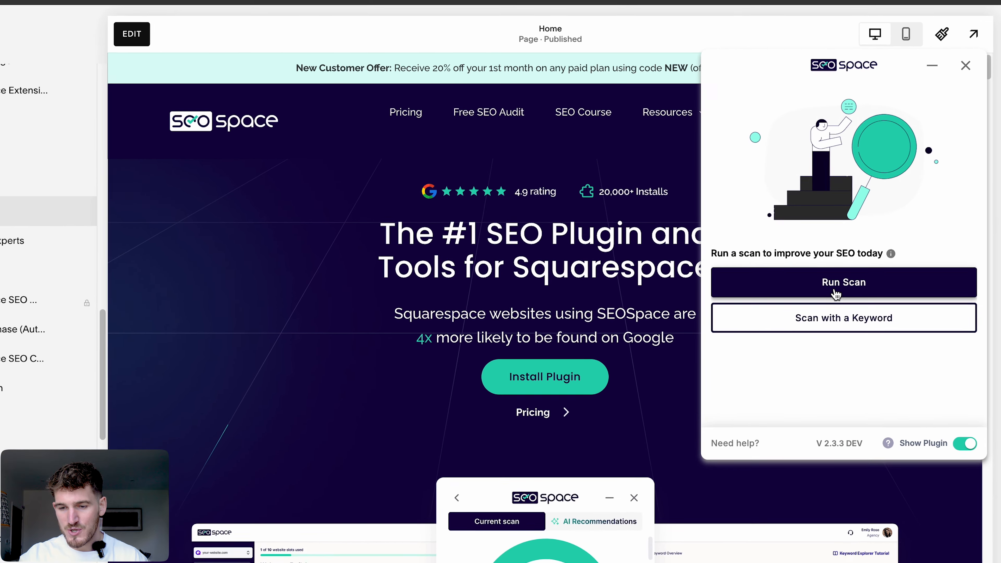
pyautogui.click(854, 271)
# - Review the current scan's score and advice categories, and read the explanation of the Images category
pyautogui.scroll(-20, 500, 323)
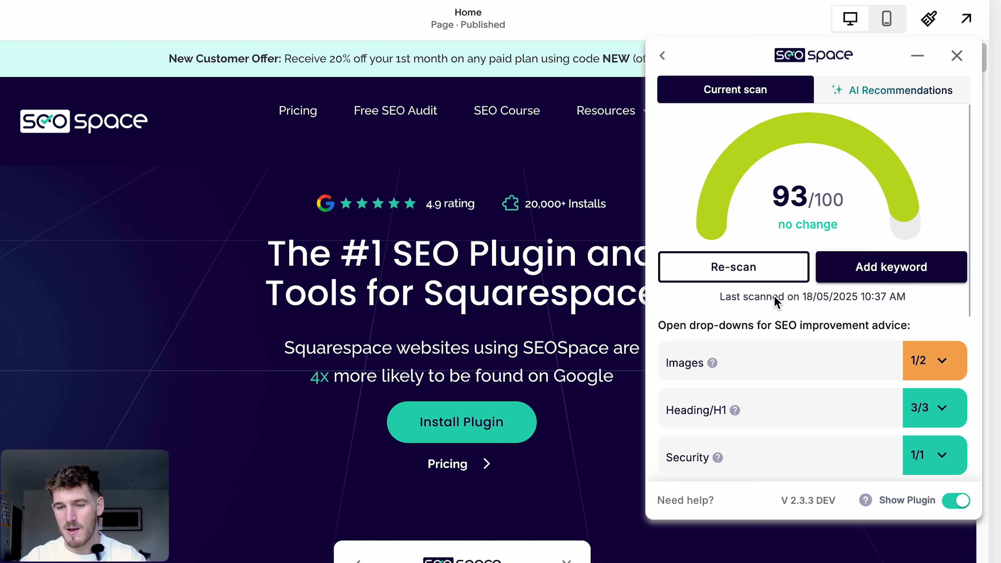
pyautogui.scroll(-1, 775, 295)
pyautogui.scroll(1, 775, 294)
pyautogui.scroll(-1, 777, 296)
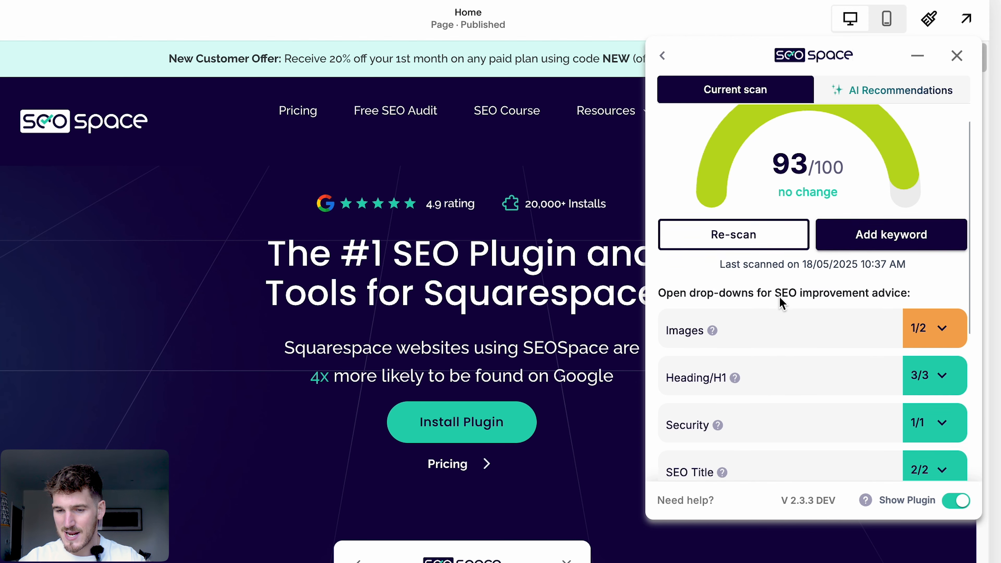
pyautogui.scroll(-1, 779, 296)
pyautogui.moveTo(664, 312); pyautogui.dragTo(706, 314)
pyautogui.moveTo(712, 312)
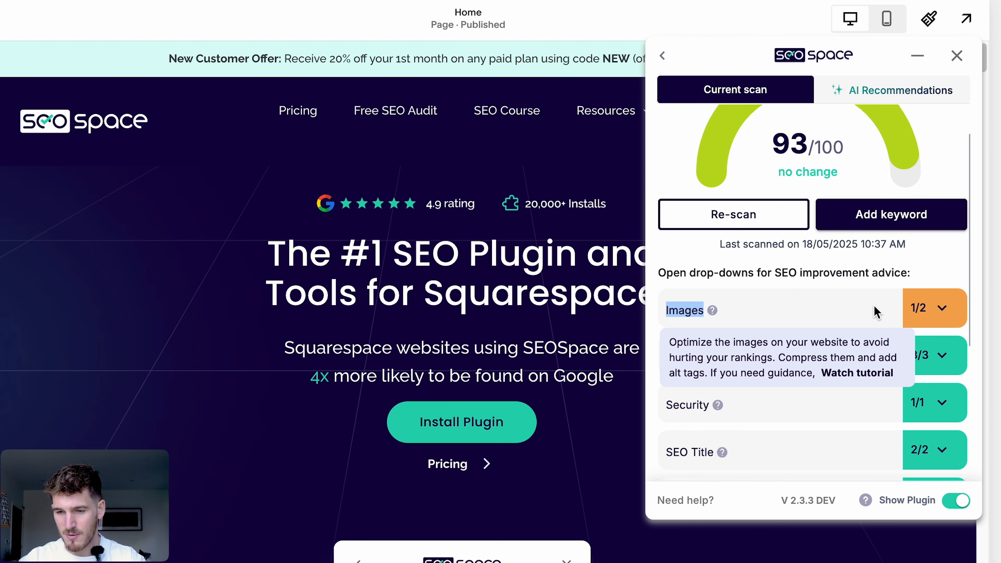
# - Expand the Images category and its Image File Size advice to examine the oversized images
pyautogui.click(920, 310)
pyautogui.scroll(-2, 751, 283)
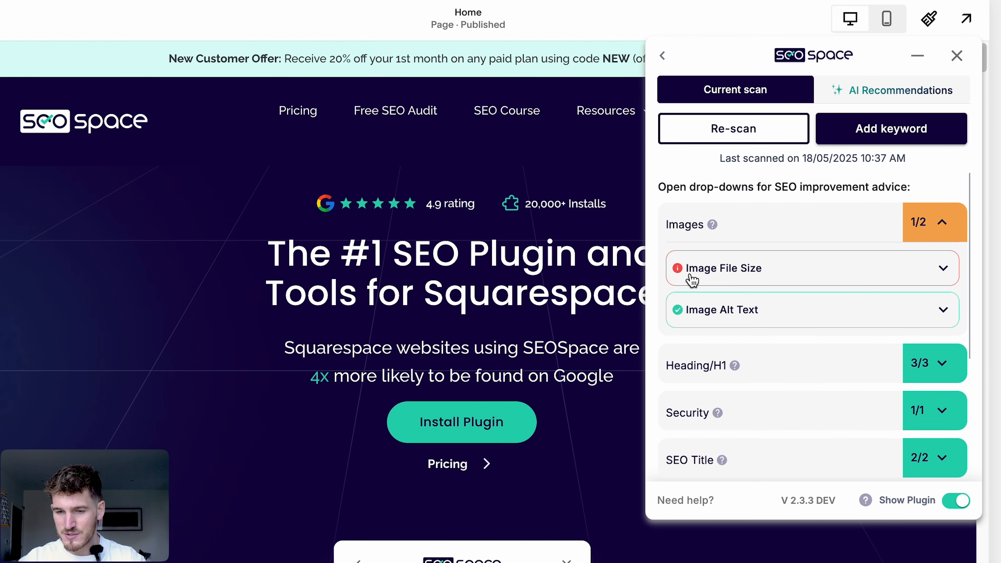
pyautogui.click(737, 276)
pyautogui.scroll(-2, 785, 272)
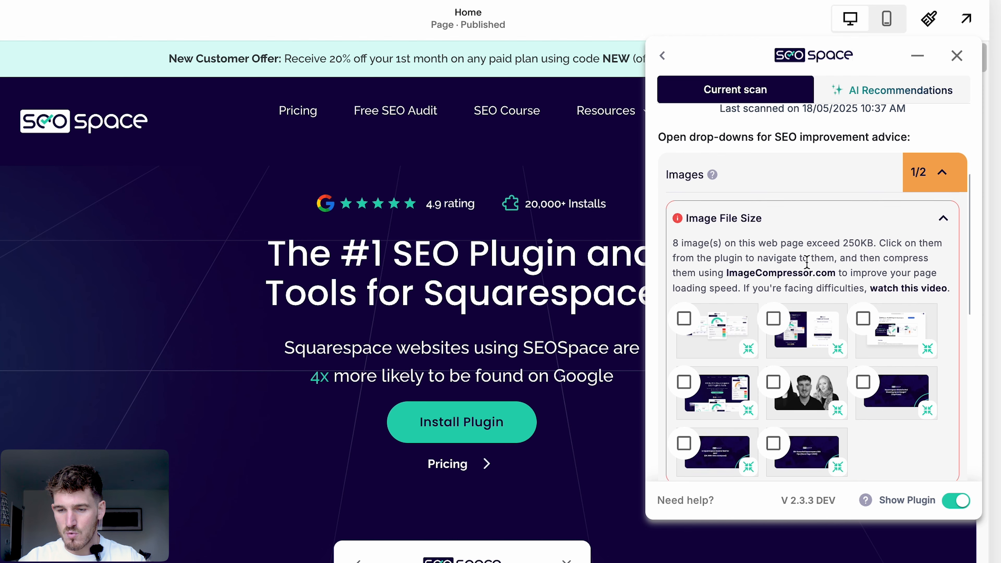
pyautogui.scroll(-1, 859, 232)
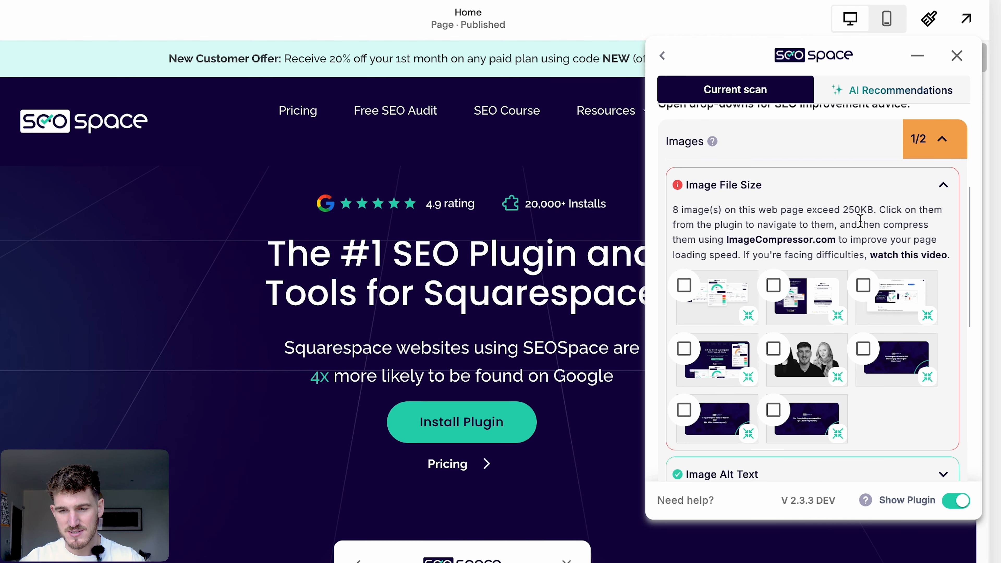
pyautogui.scroll(-1, 749, 256)
# - Locate the first two oversized images on the page from the plugin's list and bring the second one into view
pyautogui.click(714, 280)
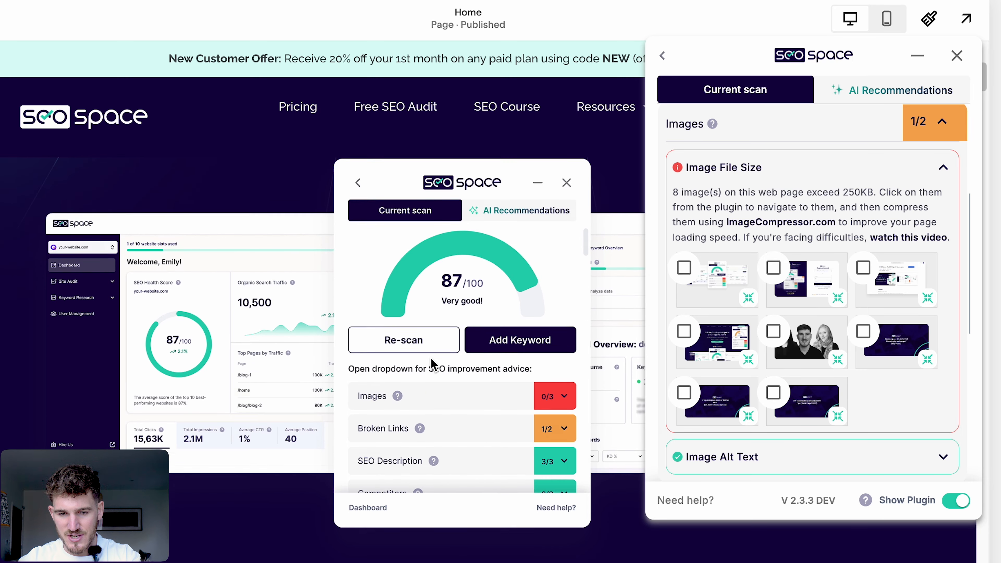
pyautogui.click(796, 279)
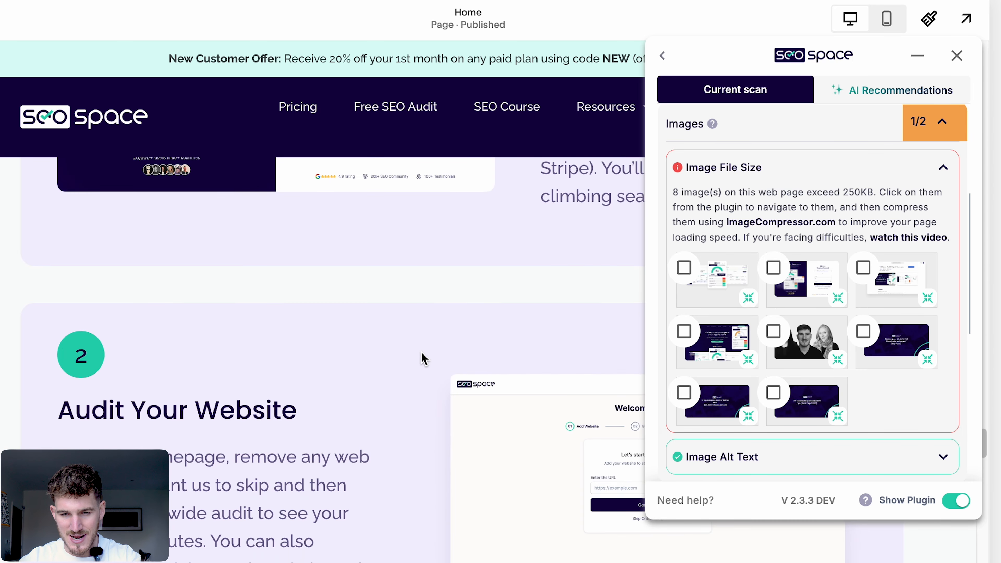
pyautogui.scroll(4, 421, 358)
pyautogui.scroll(3, 264, 275)
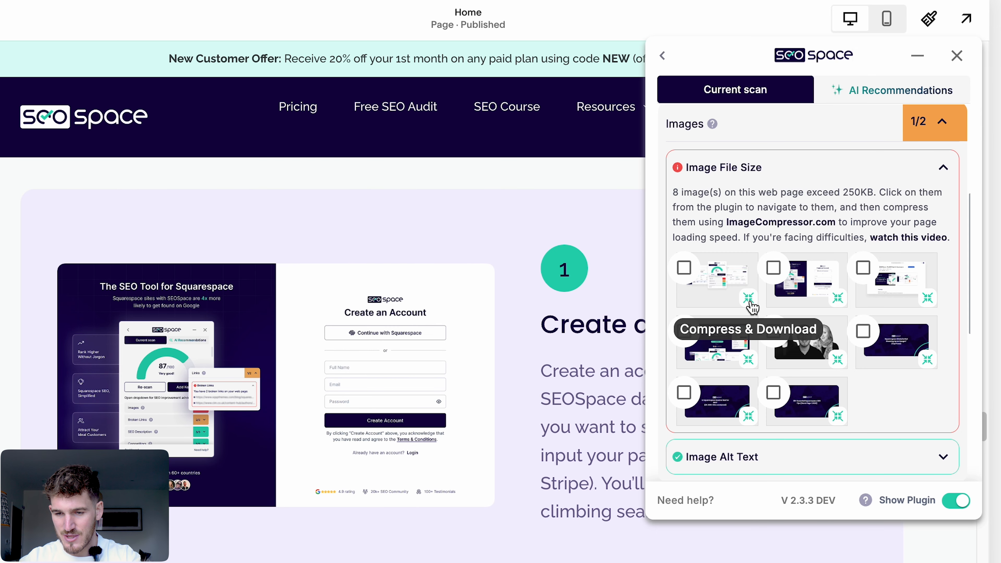
# - Compress and download the second listed image, preview compressed (5).png, and return to the browser
pyautogui.click(839, 305)
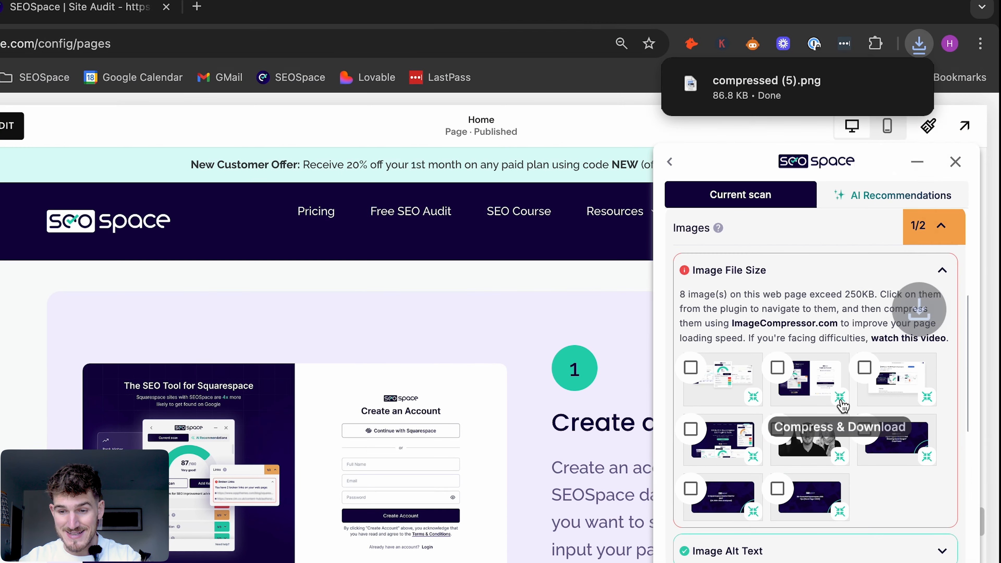
pyautogui.moveTo(778, 89)
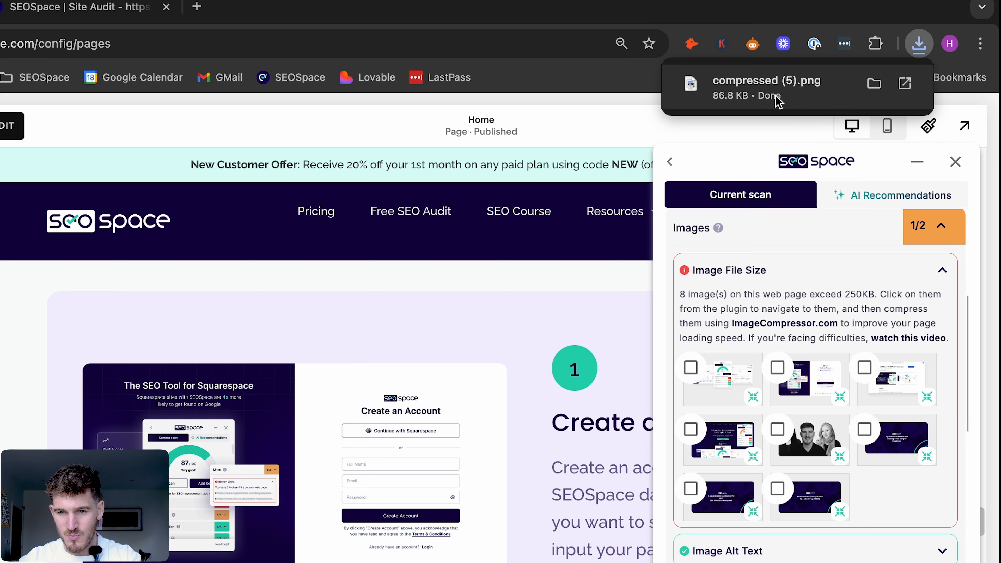
pyautogui.click(766, 99)
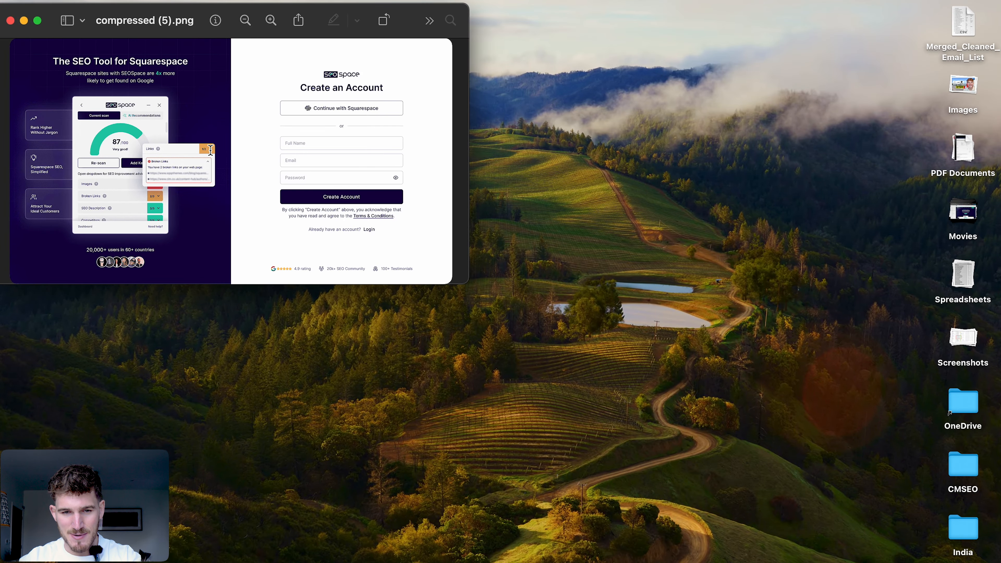
pyautogui.hotkey('ctrl', 'Right')
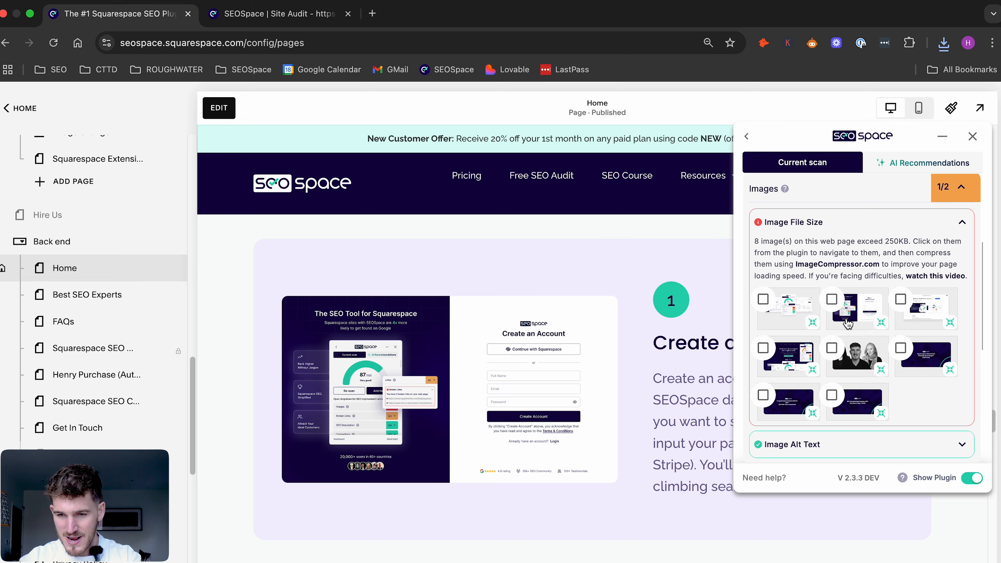
# - Compare the original file size of the second listed image with the size of compressed (5).png in the download history
pyautogui.moveTo(853, 314)
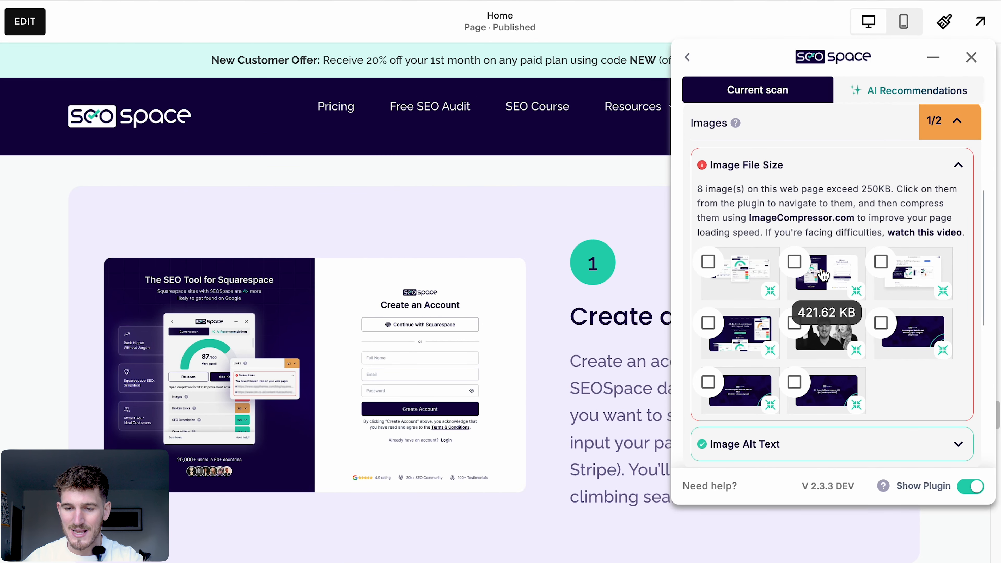
pyautogui.click(918, 43)
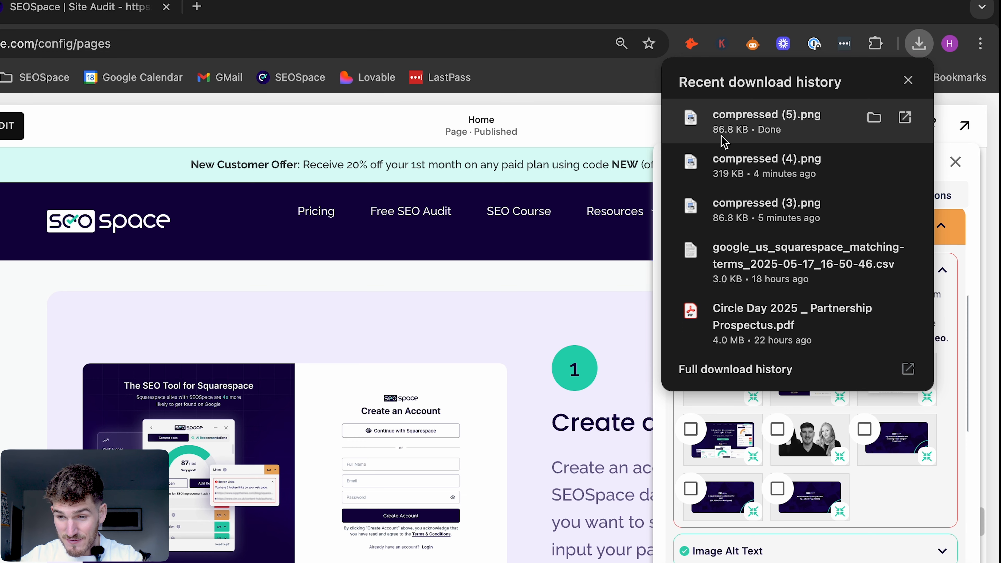
pyautogui.click(976, 522)
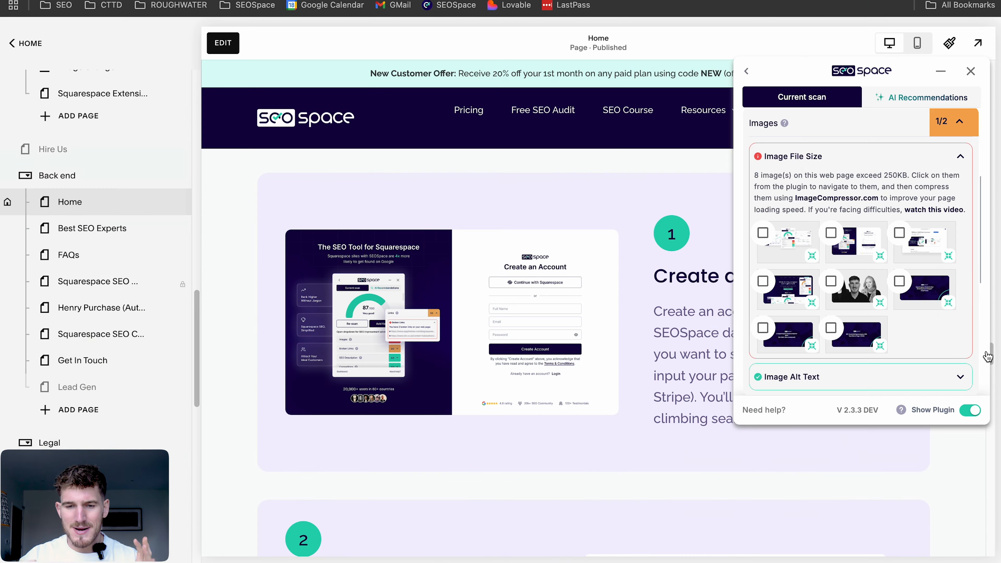
# - Start editing the Home page and choose to replace the step 1 Create an Account image with an uploaded file
pyautogui.click(219, 41)
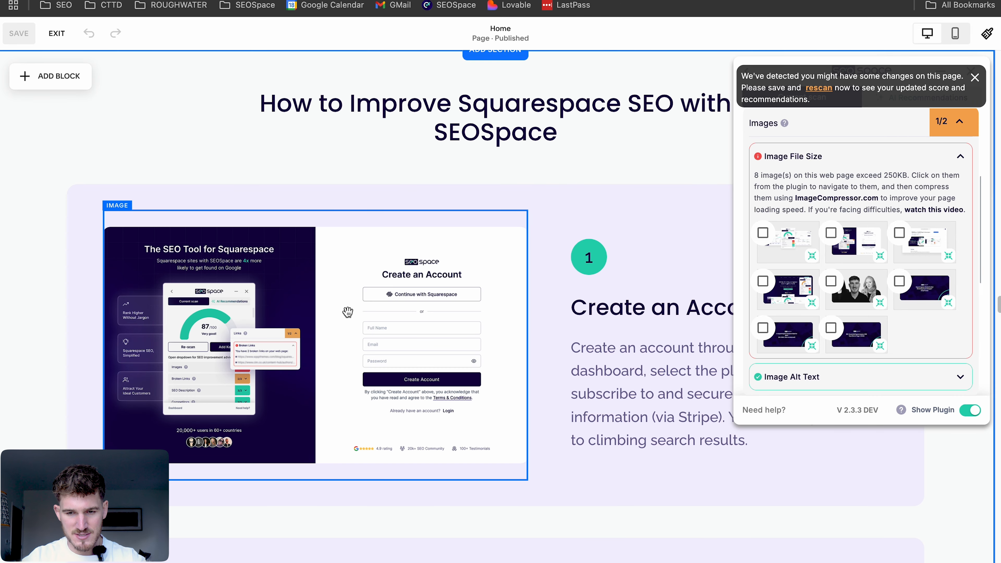
pyautogui.click(347, 313)
pyautogui.click(587, 377)
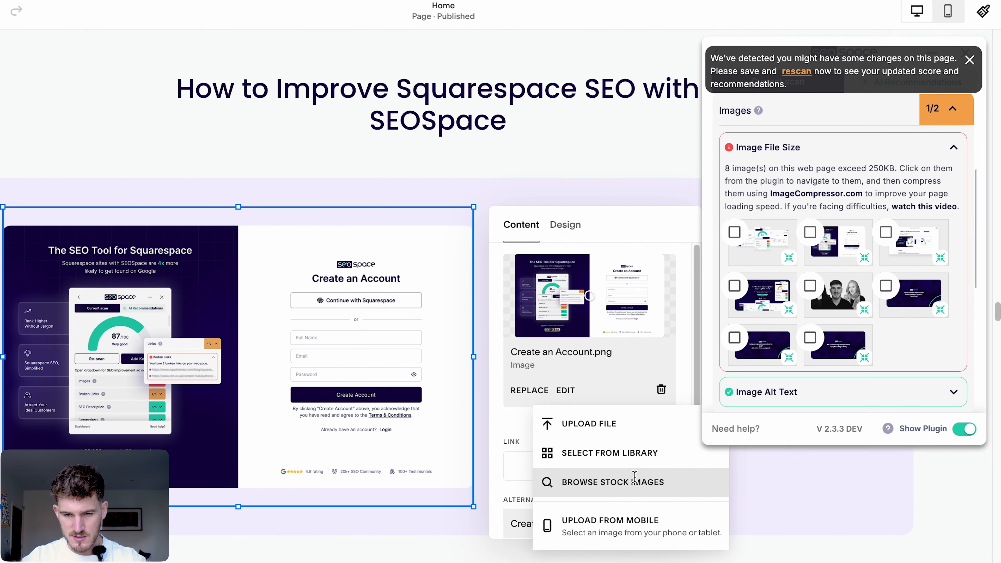
pyautogui.click(604, 426)
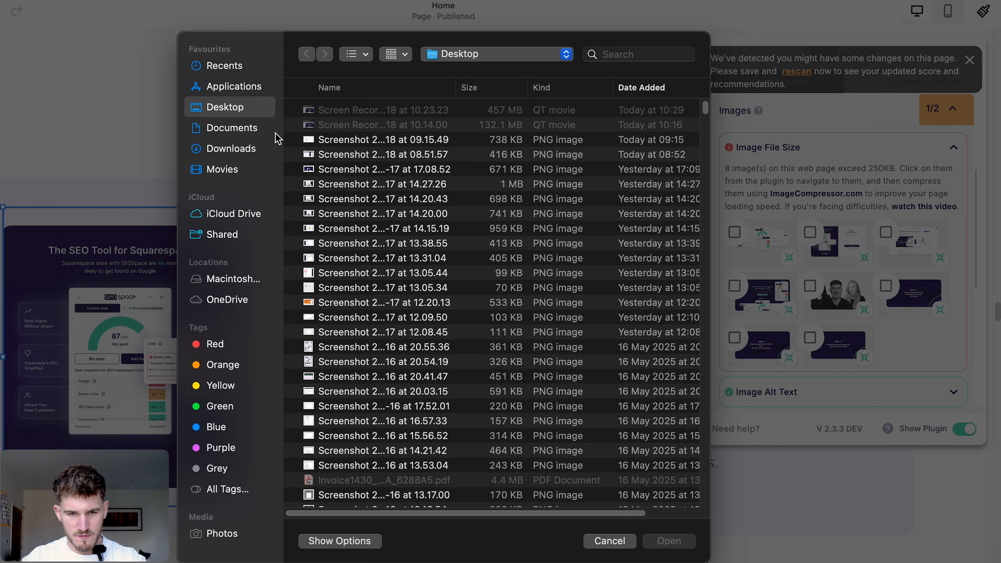
# - In the Downloads folder, rename the newest compressed image to "Create an Account on SEOSpace.png"
pyautogui.click(248, 152)
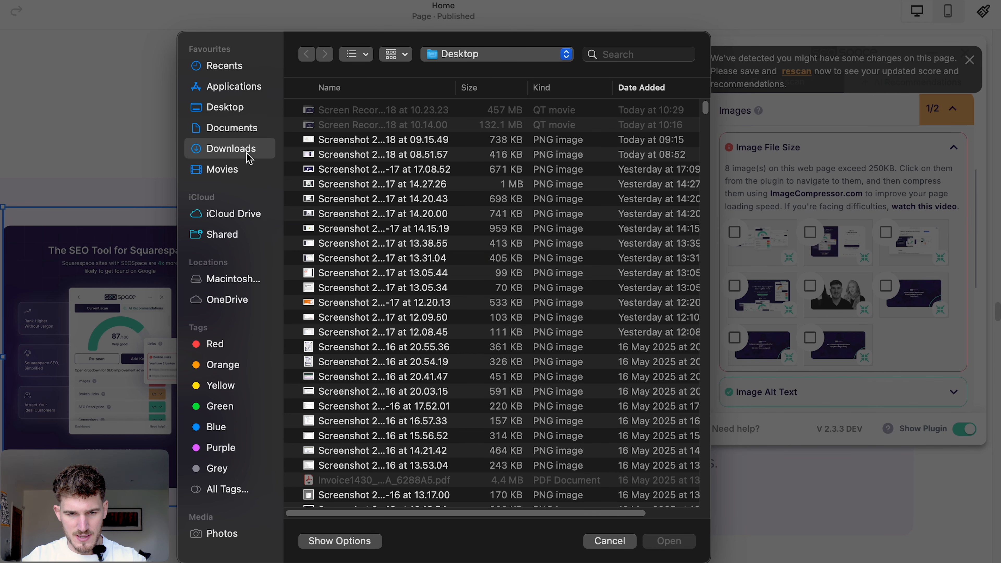
pyautogui.rightClick(347, 112)
pyautogui.click(390, 126)
pyautogui.write('Create an Account.png')
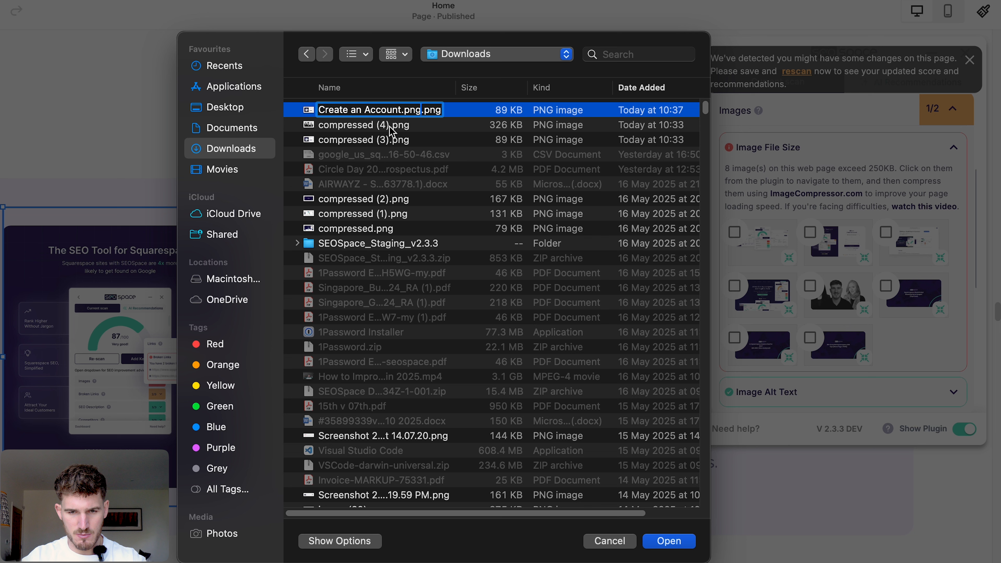
pyautogui.press('BackSpace')
pyautogui.press('BackSpace')
pyautogui.press('BackSpace')
pyautogui.press('BackSpace')
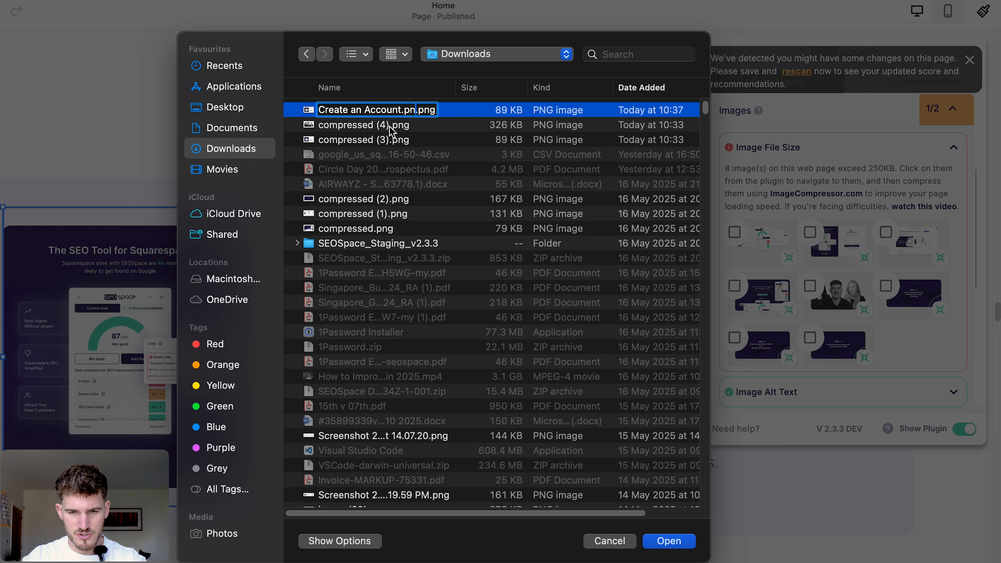
pyautogui.write('on SEOSpace')
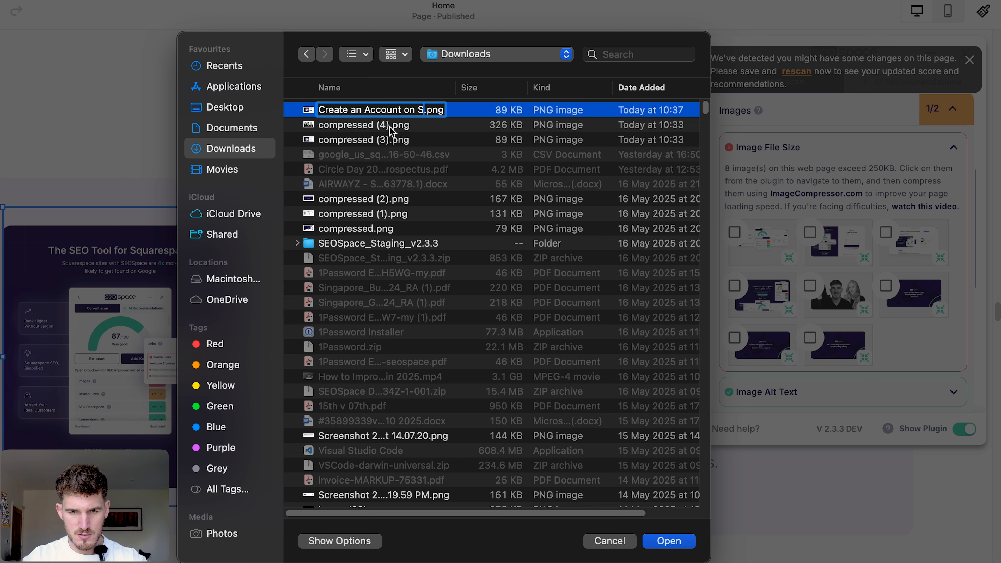
# - Replace the spaces in the file name with hyphens, giving Create-an-Account-on-SEOSpace.png, and upload the file as the replacement image
pyautogui.click(354, 113)
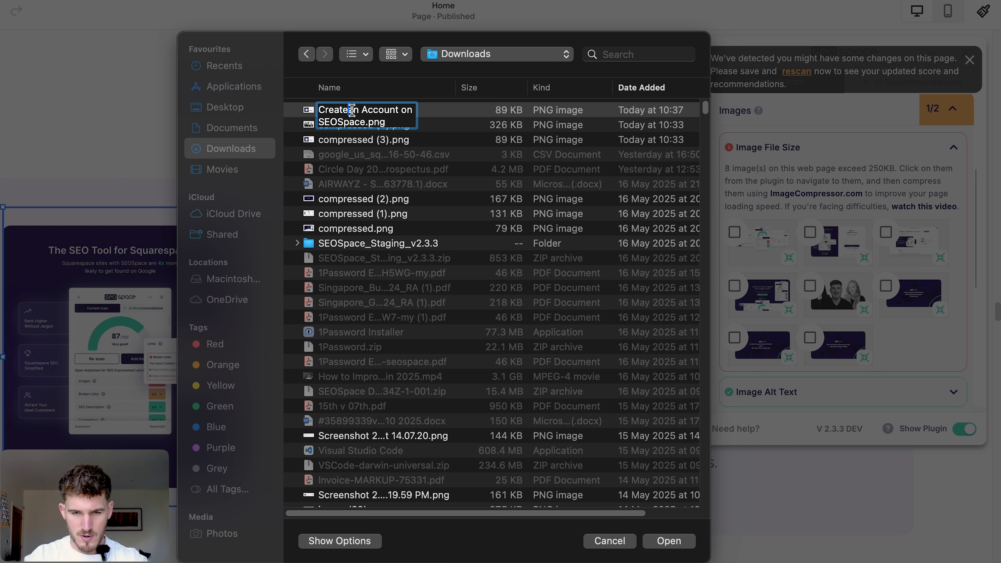
pyautogui.press('BackSpace')
pyautogui.write('-an-')
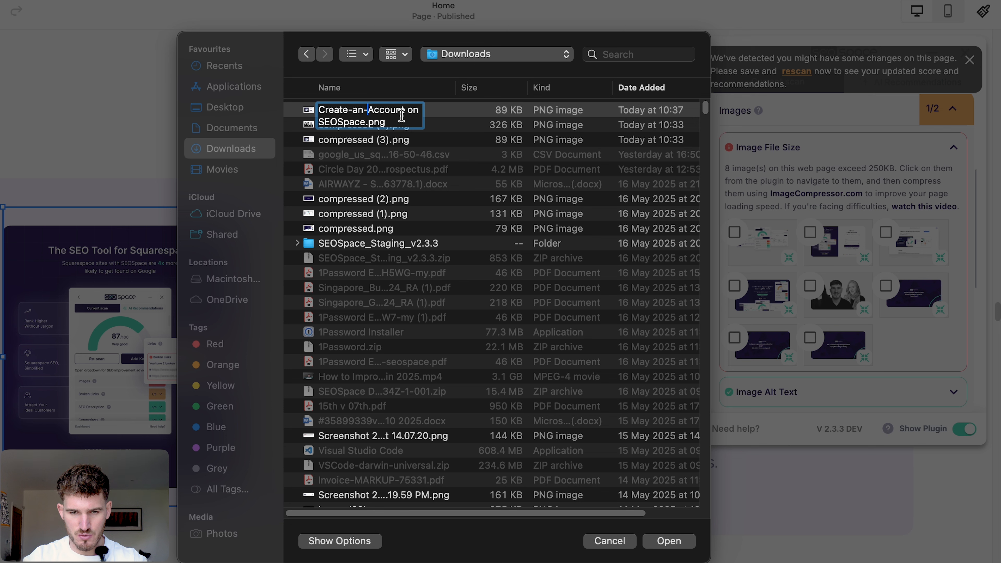
pyautogui.click(406, 112)
pyautogui.press('BackSpace')
pyautogui.write('-')
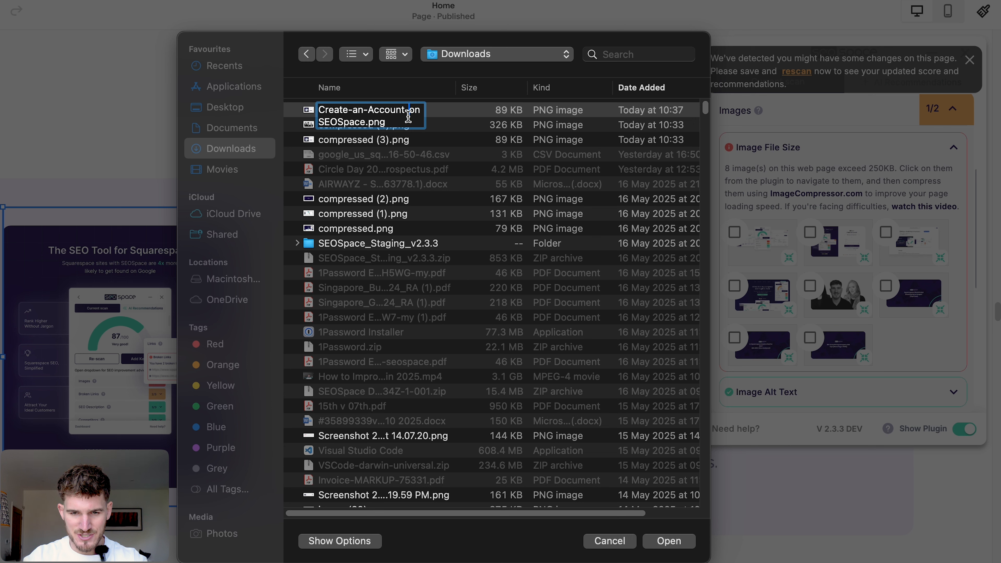
pyautogui.click(325, 119)
pyautogui.press('BackSpace')
pyautogui.write('-')
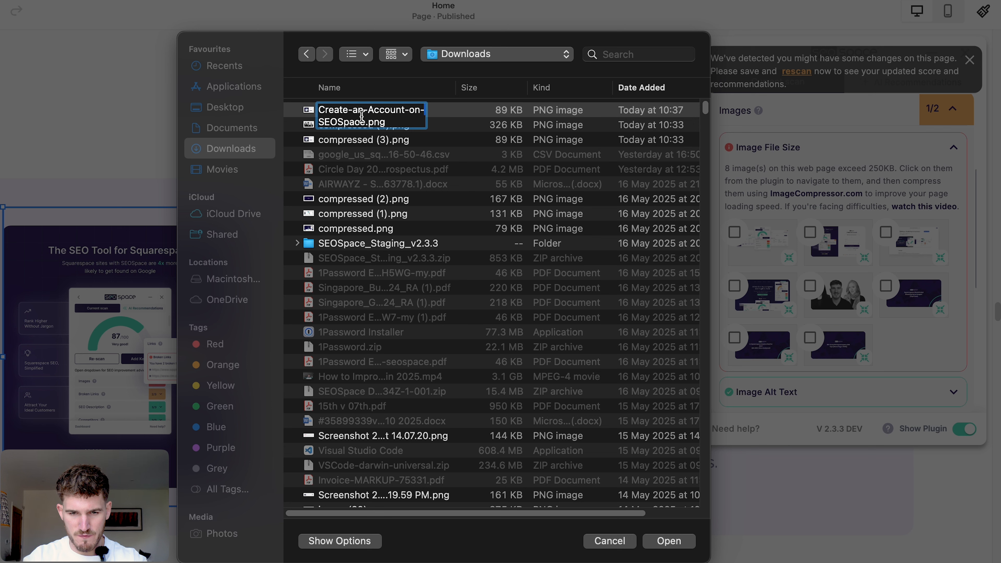
pyautogui.press('Return')
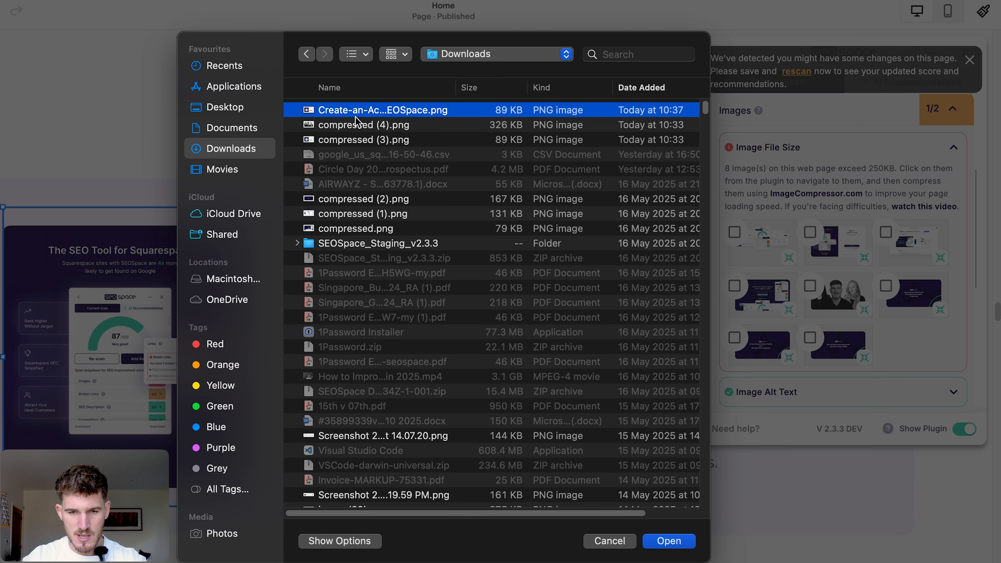
pyautogui.press('Return')
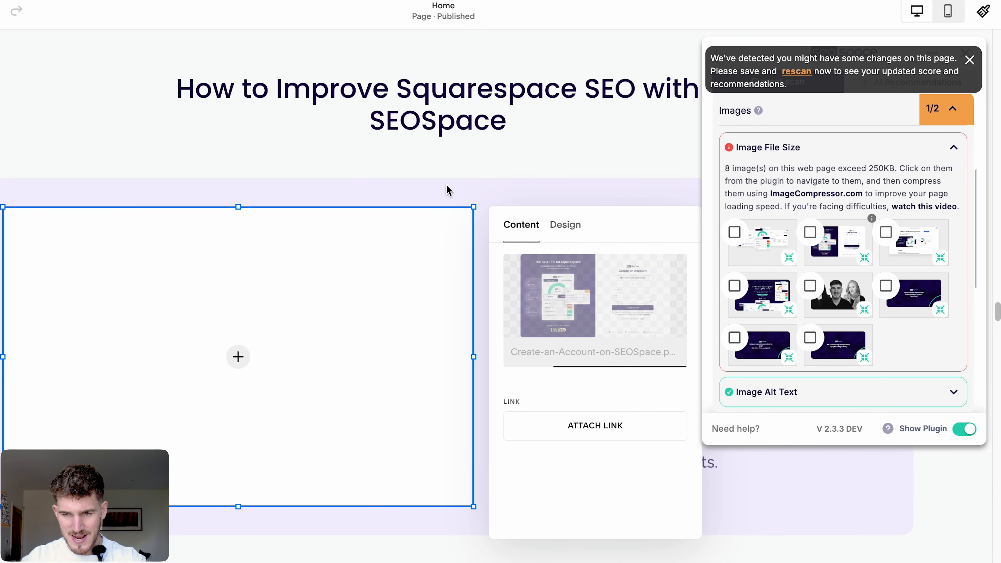
# - Enter "Create an Account" as the alt text of the replaced image
pyautogui.scroll(-3, 567, 389)
pyautogui.click(554, 457)
pyautogui.write('Create an Account.png')
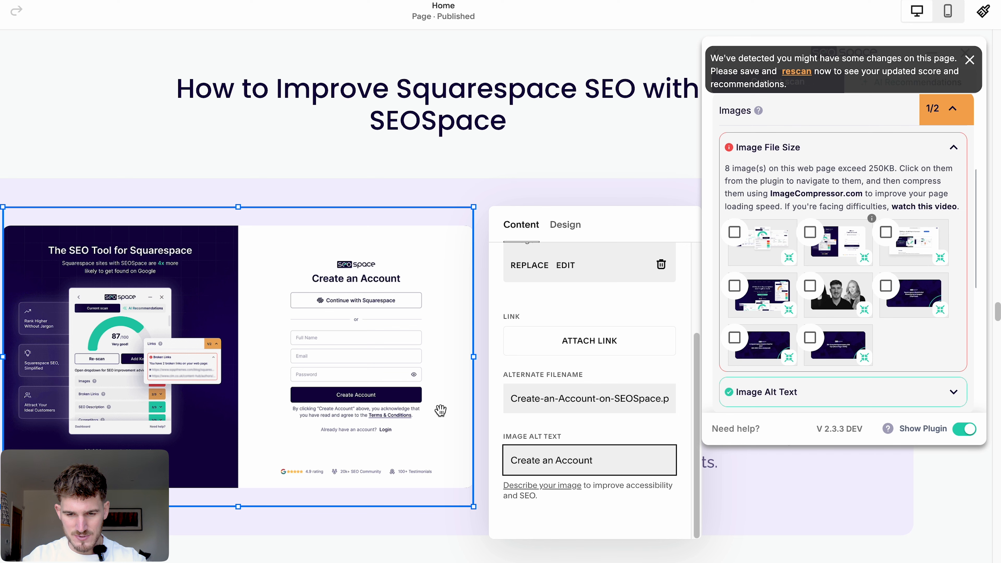
# - Save the Home page changes, dismiss the plugin's change notice and re-scan the page without a keyword
pyautogui.click(33, 74)
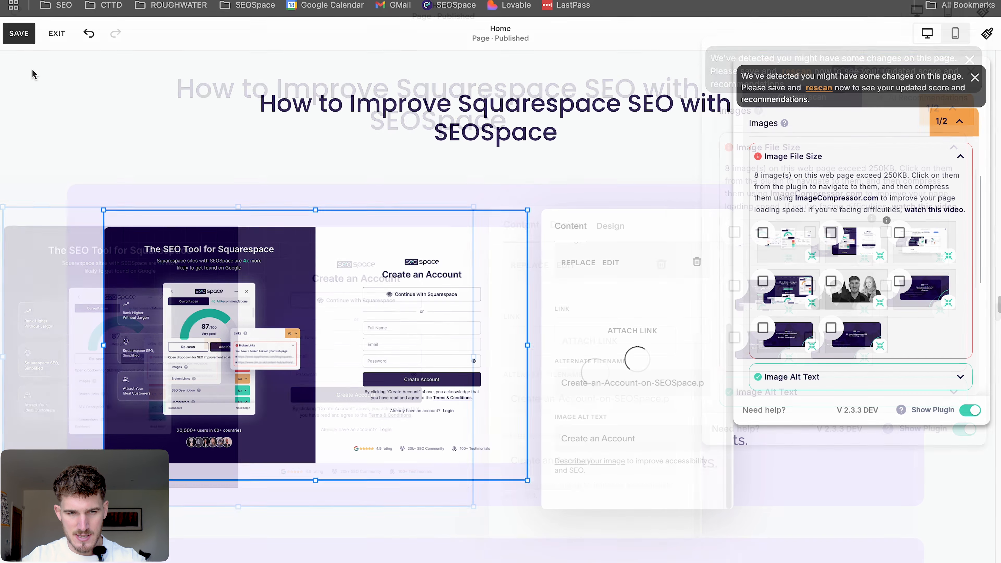
pyautogui.click(20, 35)
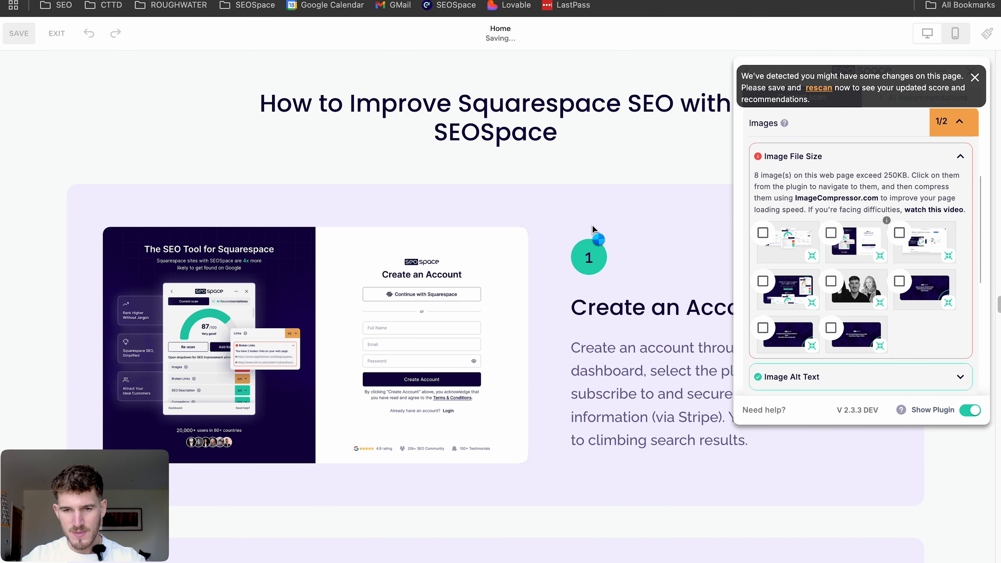
pyautogui.click(974, 78)
pyautogui.scroll(5, 915, 202)
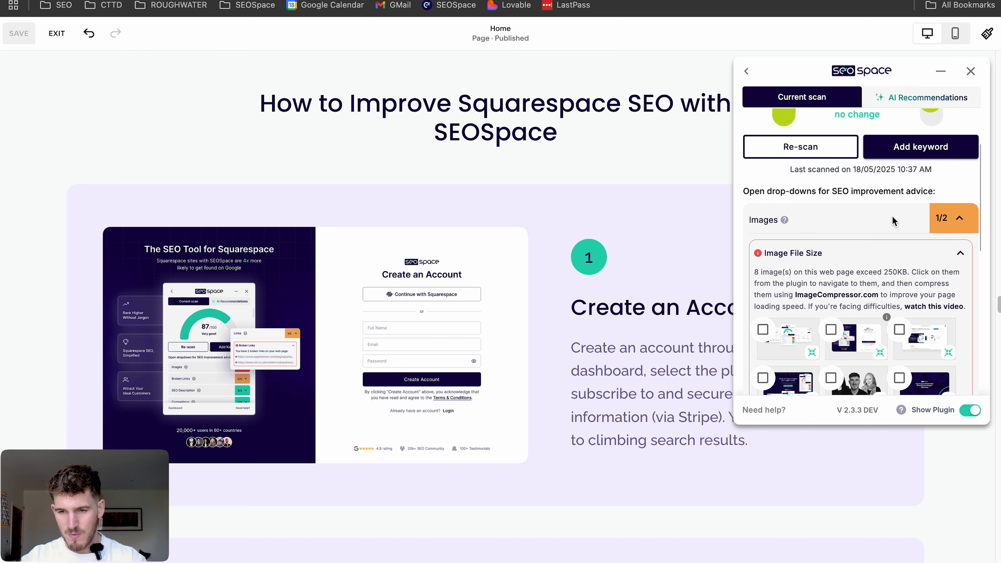
pyautogui.click(811, 234)
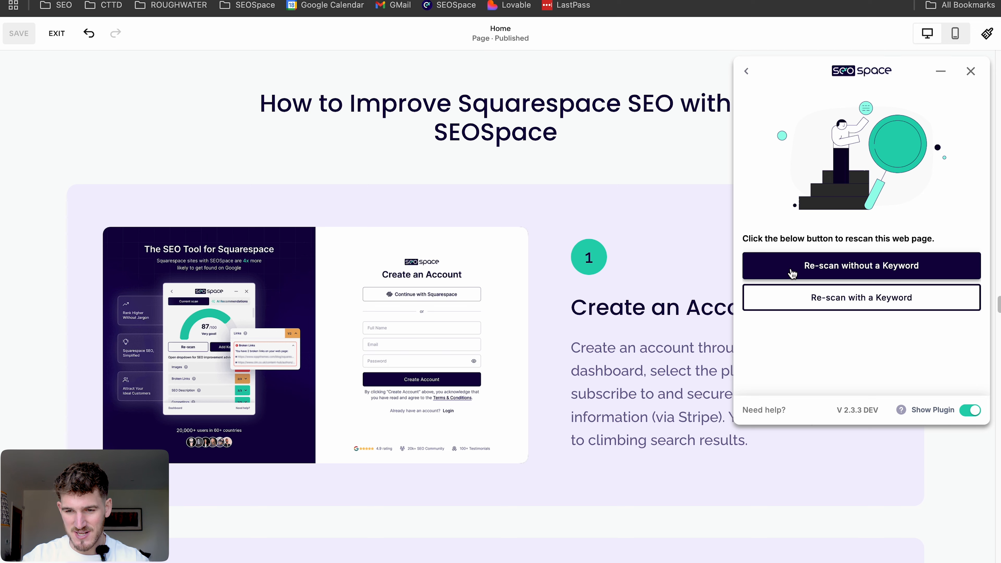
pyautogui.click(838, 270)
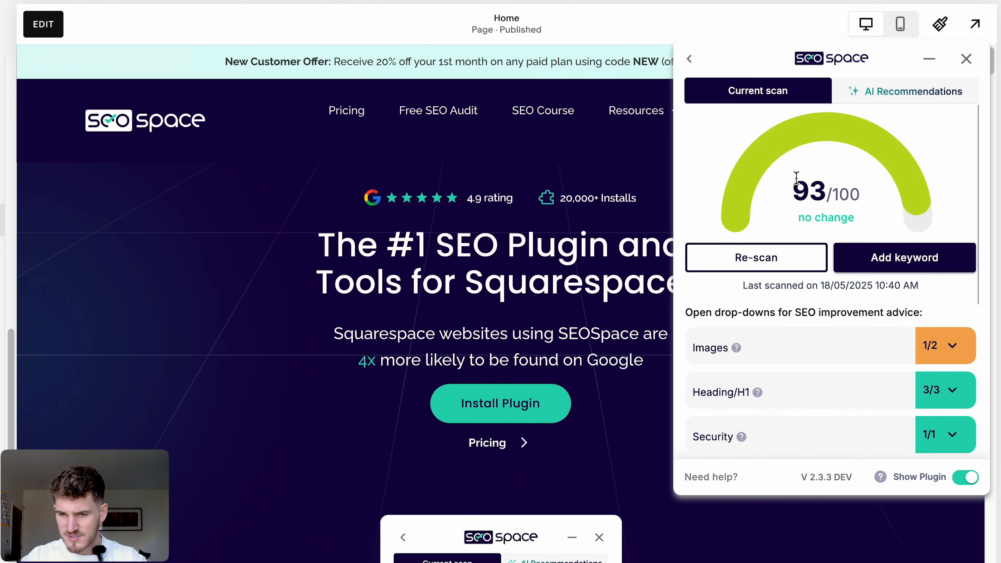
# - Expand the Image File Size check in the Images section of the new scan to review the remaining oversized images
pyautogui.click(948, 343)
pyautogui.scroll(-2, 947, 354)
pyautogui.click(944, 302)
pyautogui.scroll(-2, 942, 299)
pyautogui.scroll(-2, 941, 302)
pyautogui.moveTo(831, 253)
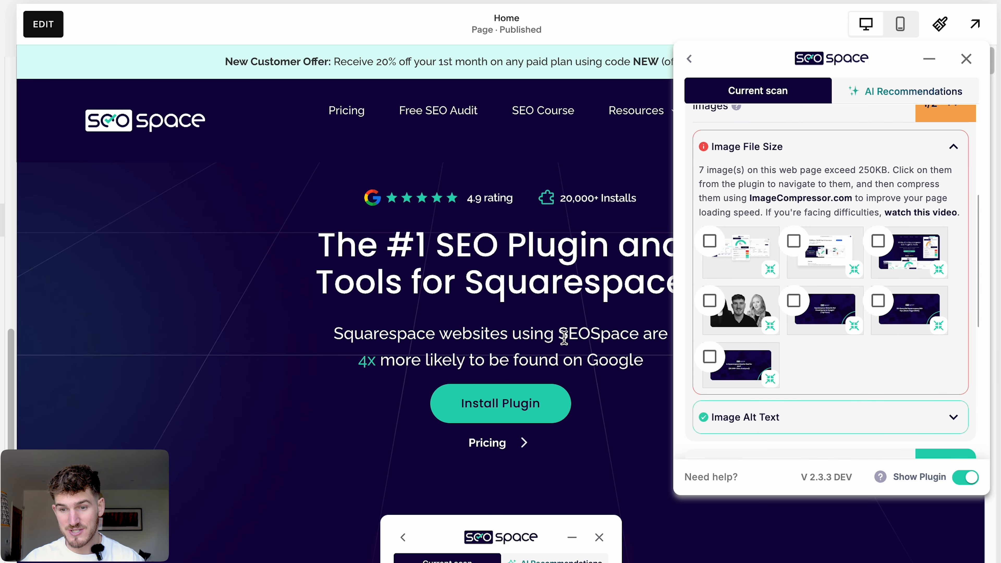
# - Collapse and reopen the Image File Size advice and highlight its 250KB limit
pyautogui.moveTo(858, 173); pyautogui.dragTo(887, 171)
pyautogui.click(857, 158)
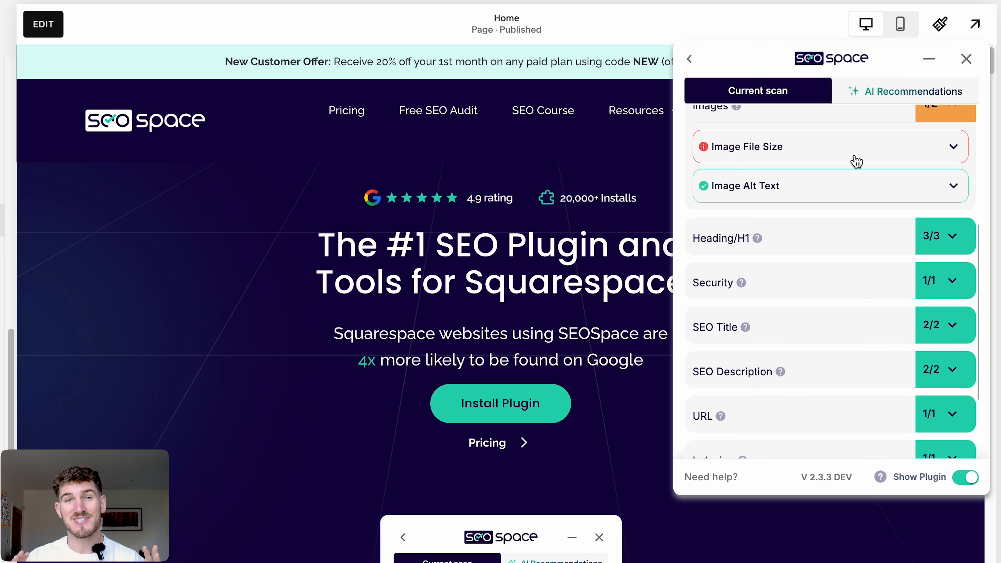
pyautogui.click(857, 160)
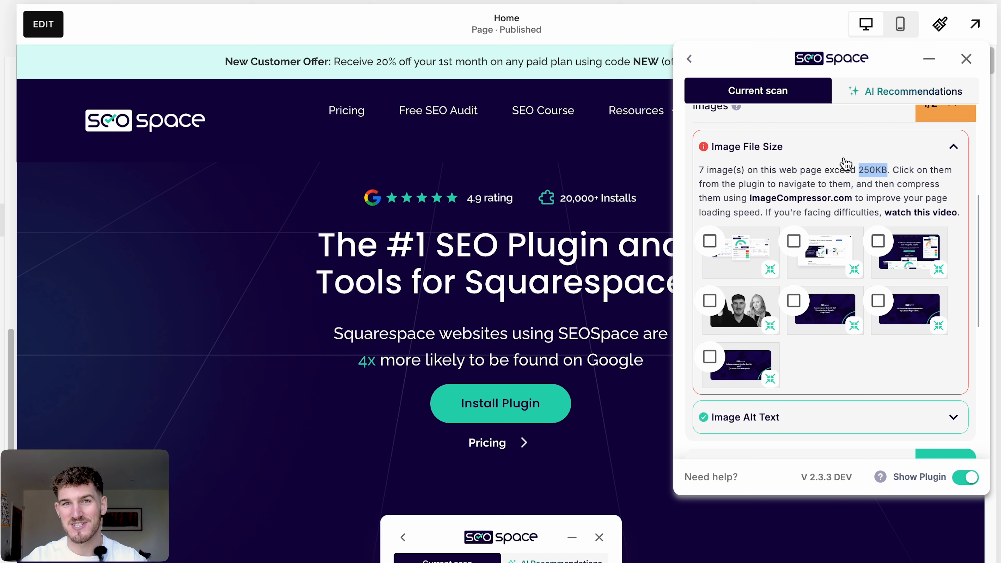
pyautogui.click(859, 174)
pyautogui.moveTo(859, 174); pyautogui.dragTo(881, 174)
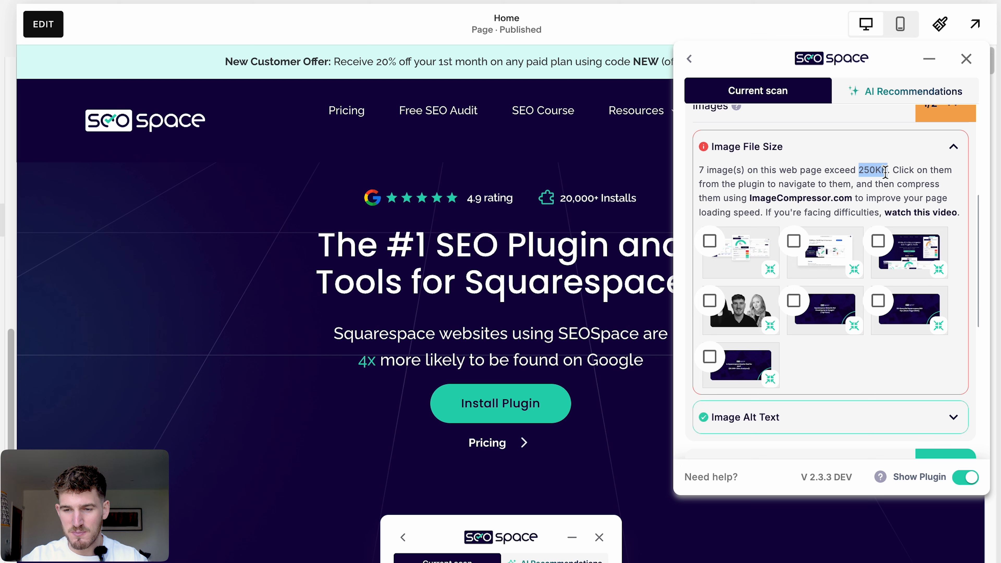
pyautogui.click(784, 176)
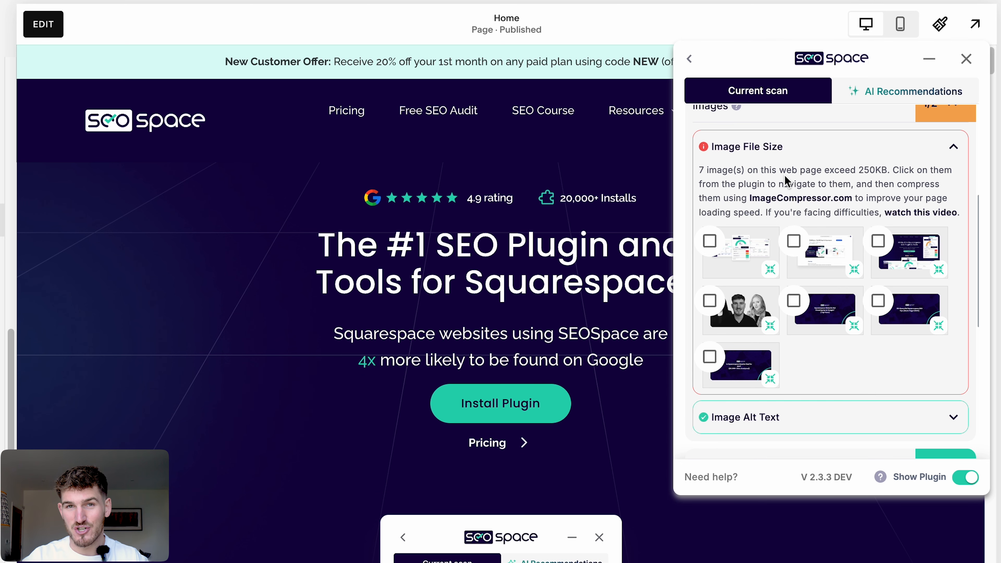
# - Locate the first listed oversized image on the Home page from the Image File Size list
pyautogui.scroll(-3, 513, 286)
pyautogui.click(758, 251)
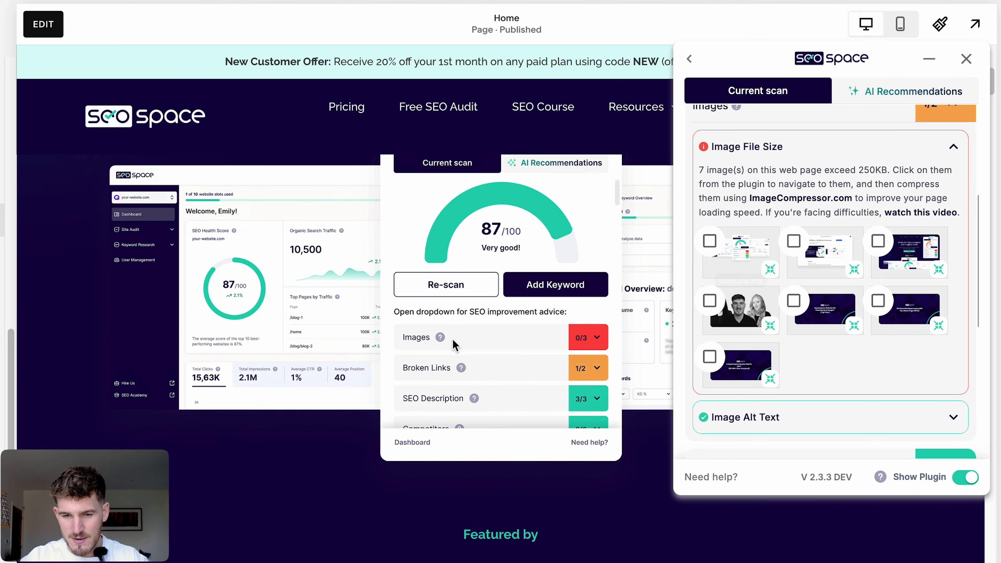
pyautogui.scroll(5, 455, 345)
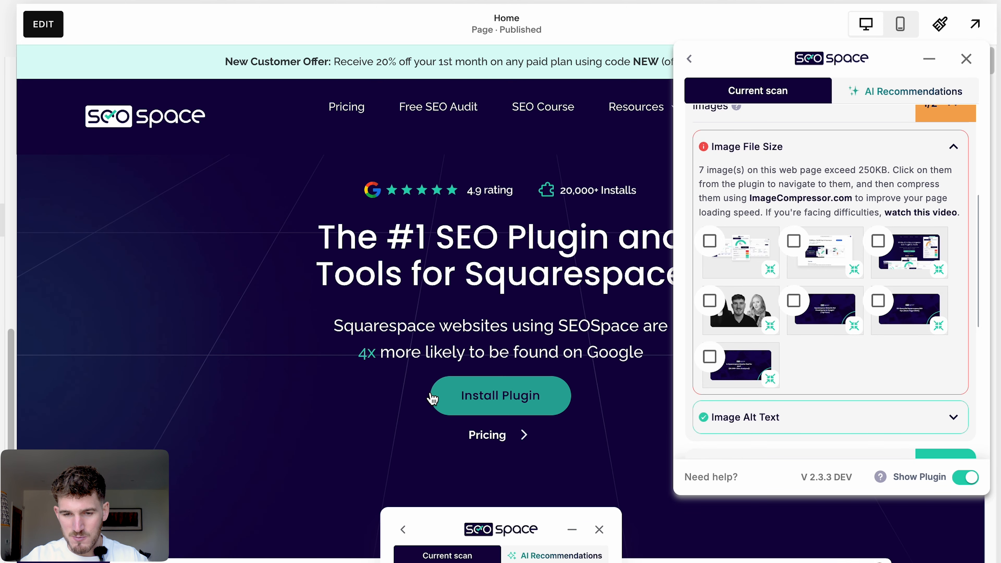
pyautogui.scroll(-5, 433, 399)
pyautogui.scroll(-2, 437, 417)
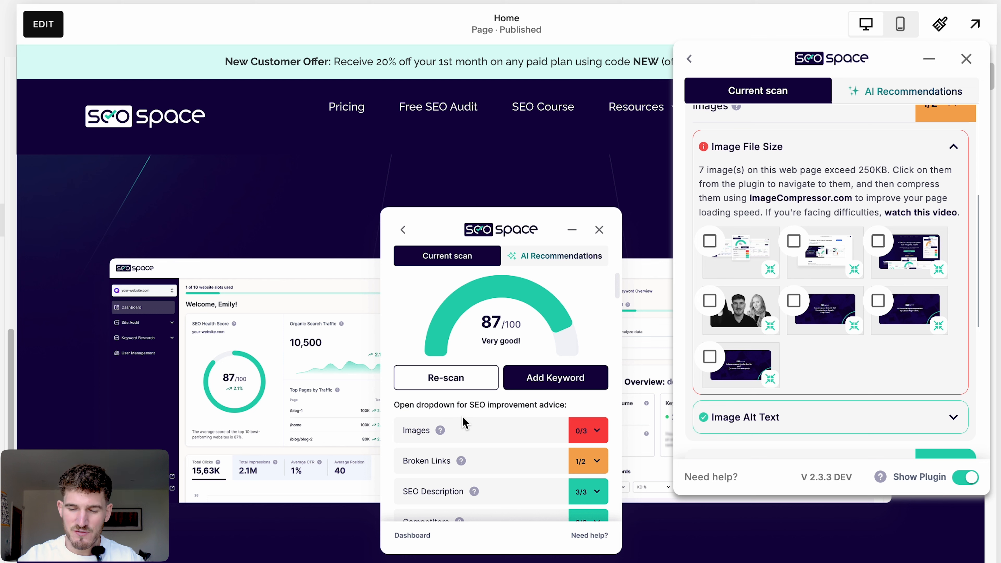
# - Mark the first oversized image for manual resolution and highlight "manually resolve them" in the explanation
pyautogui.click(714, 245)
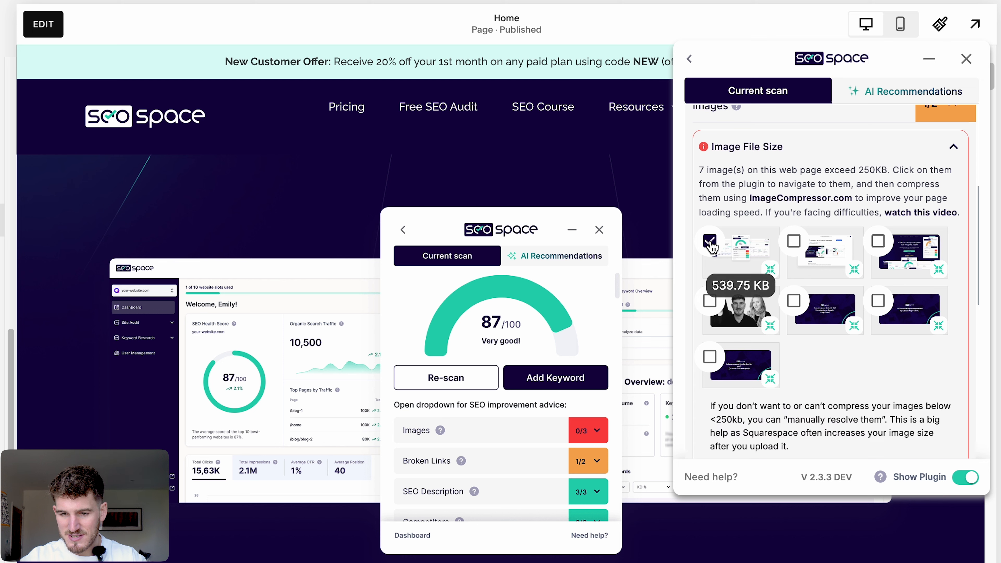
pyautogui.scroll(-3, 812, 354)
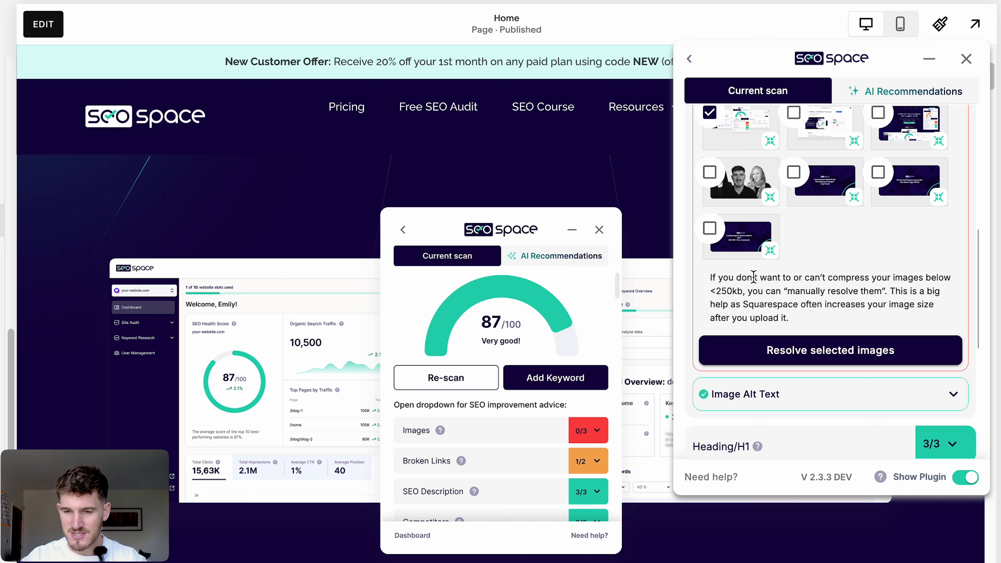
pyautogui.moveTo(711, 279); pyautogui.dragTo(882, 291)
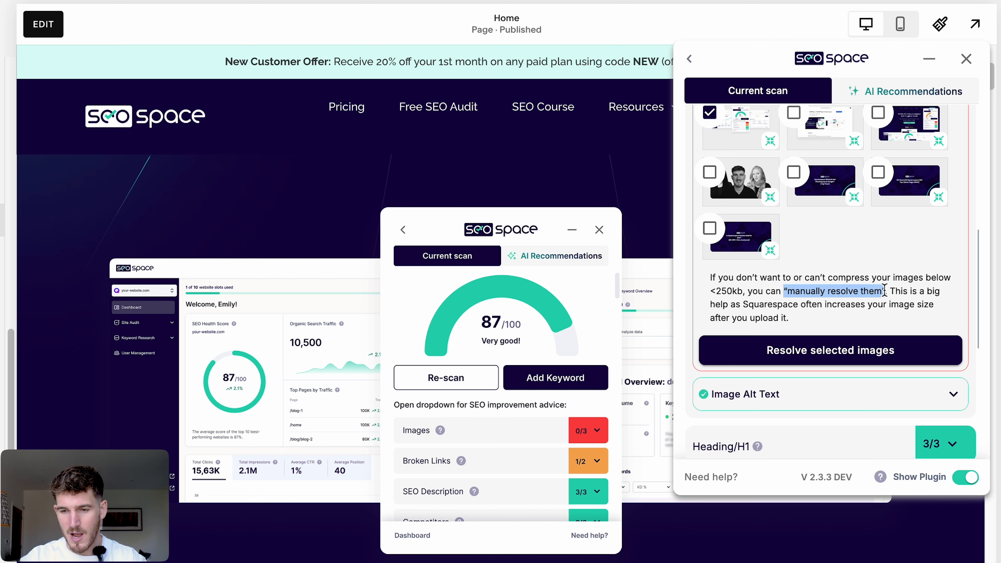
pyautogui.click(886, 265)
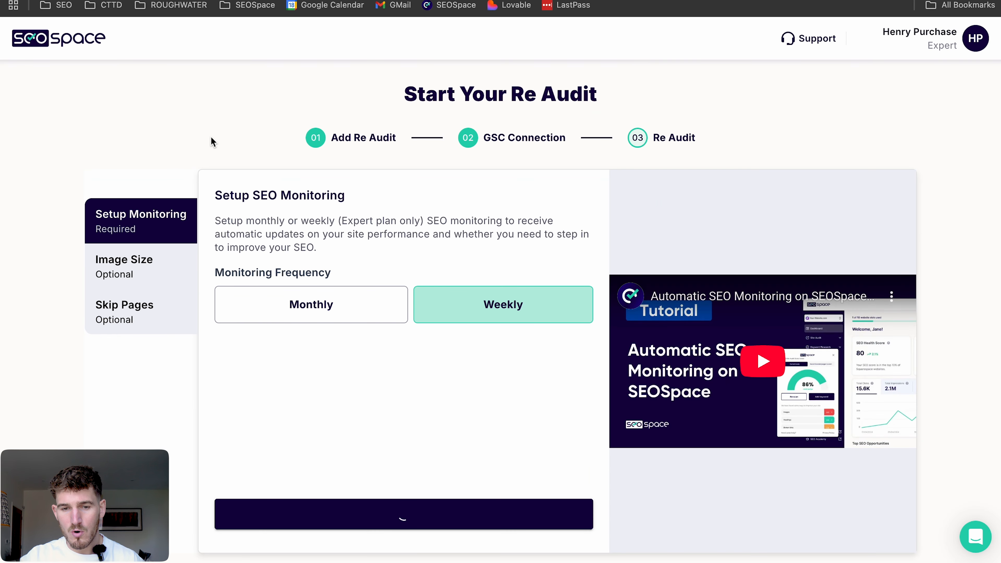
# - In the SEOSpace dashboard's re-audit setup, continue with weekly monitoring and set the image size preference to 500KB
pyautogui.moveTo(405, 96); pyautogui.dragTo(653, 99)
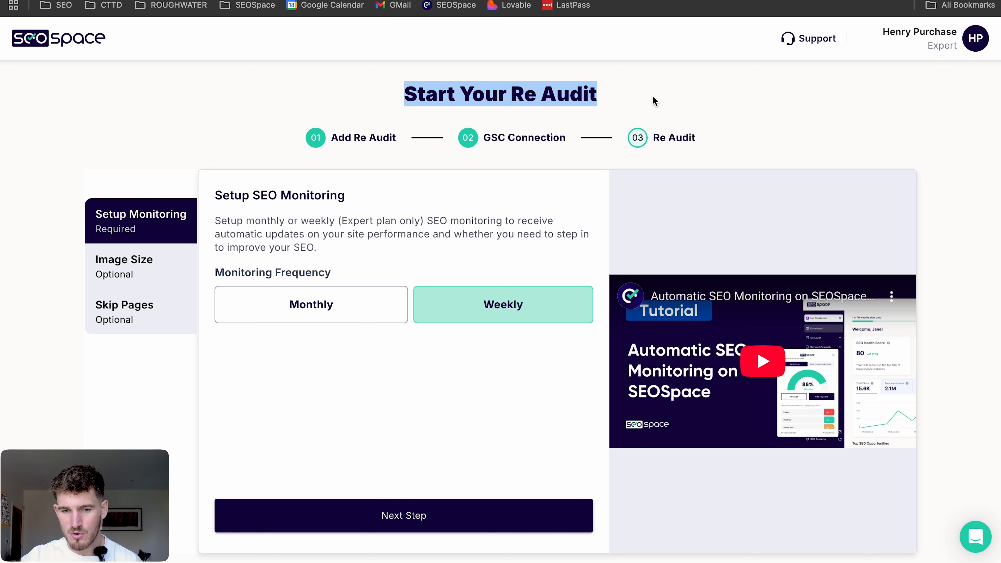
pyautogui.click(413, 509)
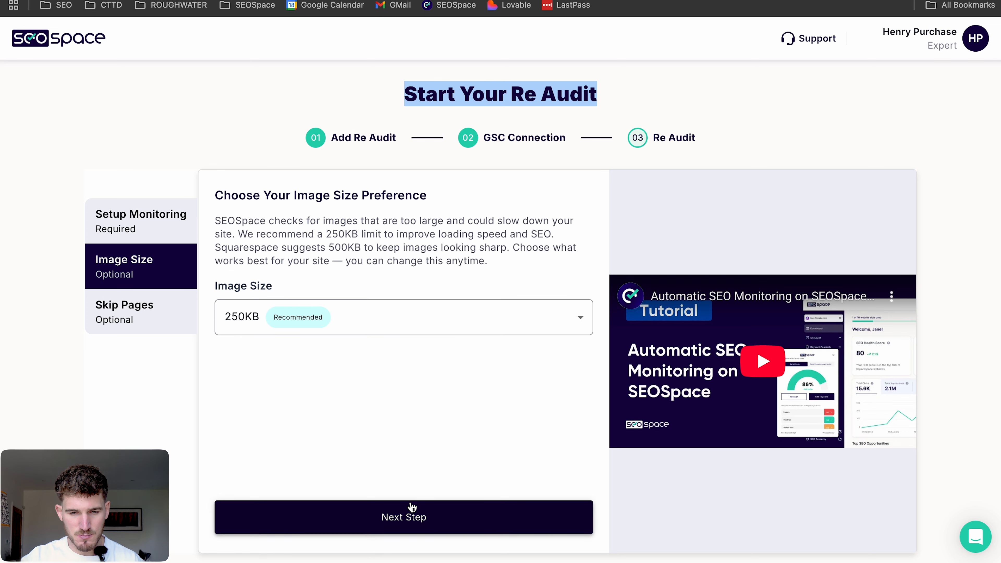
pyautogui.click(312, 327)
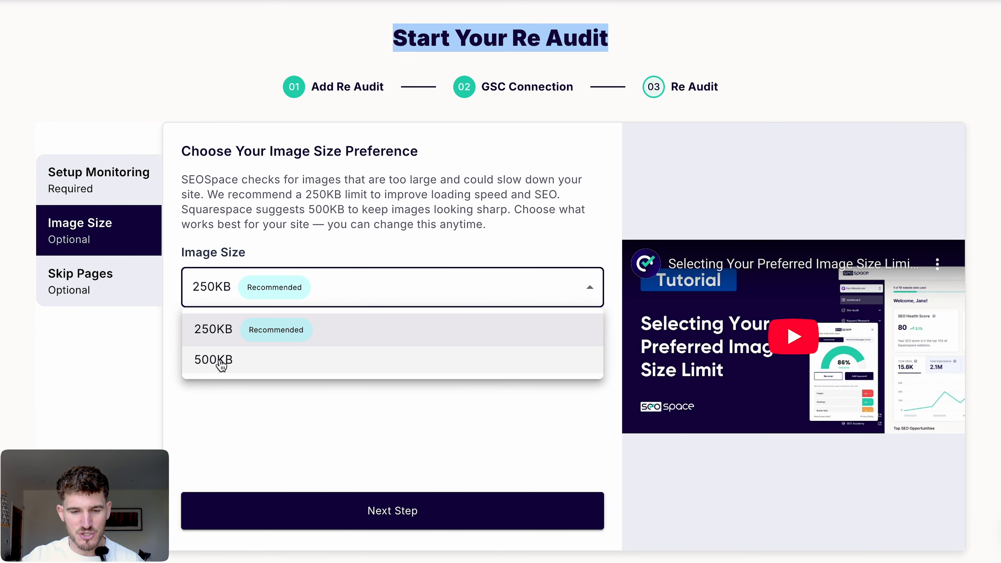
pyautogui.click(262, 368)
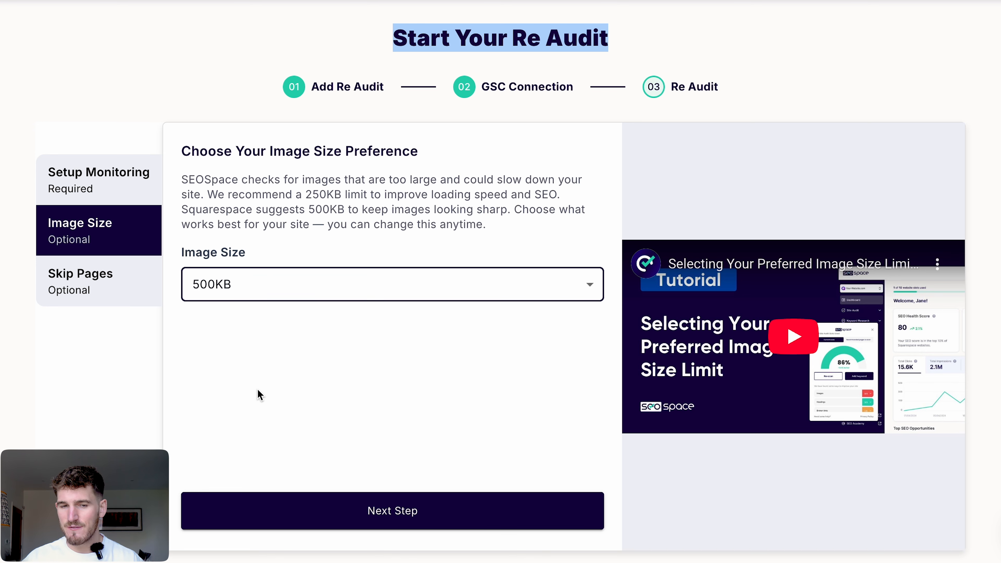